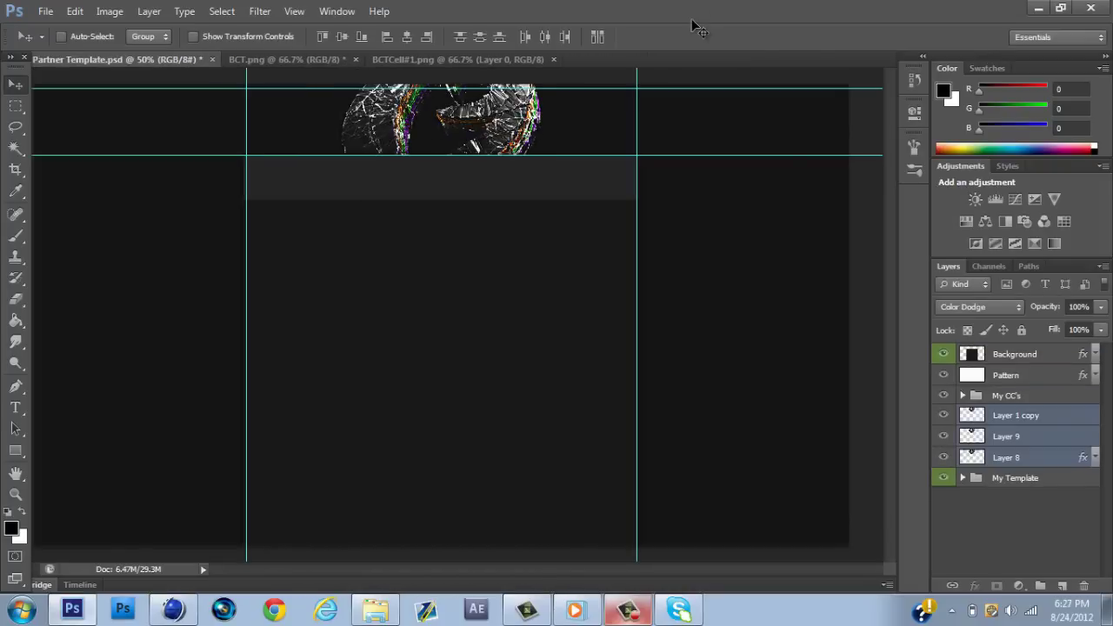
Free-transform the three selected logo layers and duplicate the bySqinz Flare 4 layer within the template.
key(ctrl+t)
key(Return)
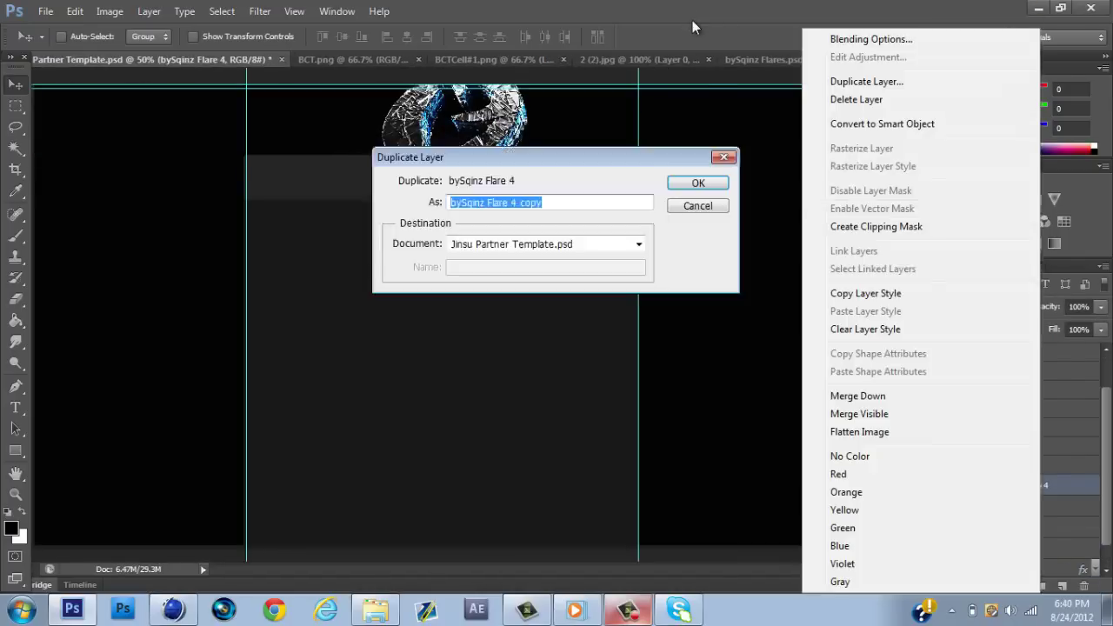
key(Return)
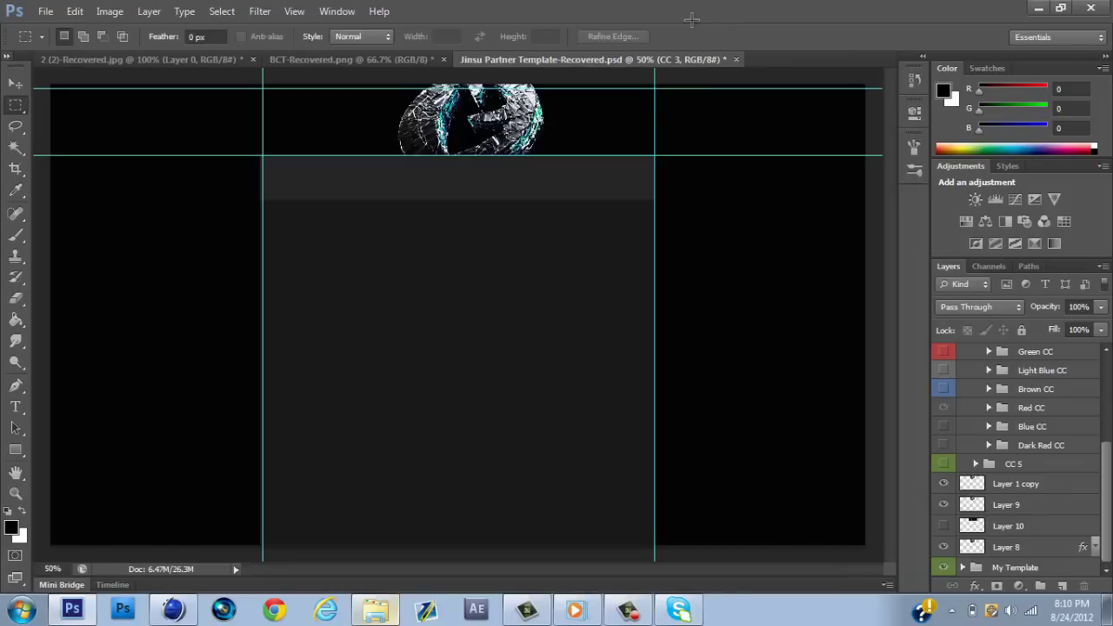
Step back through the recent edits to the logo layers in the recovered partner template.
key(ctrl+alt+z)
key(ctrl+alt+z)
key(ctrl+alt+z)
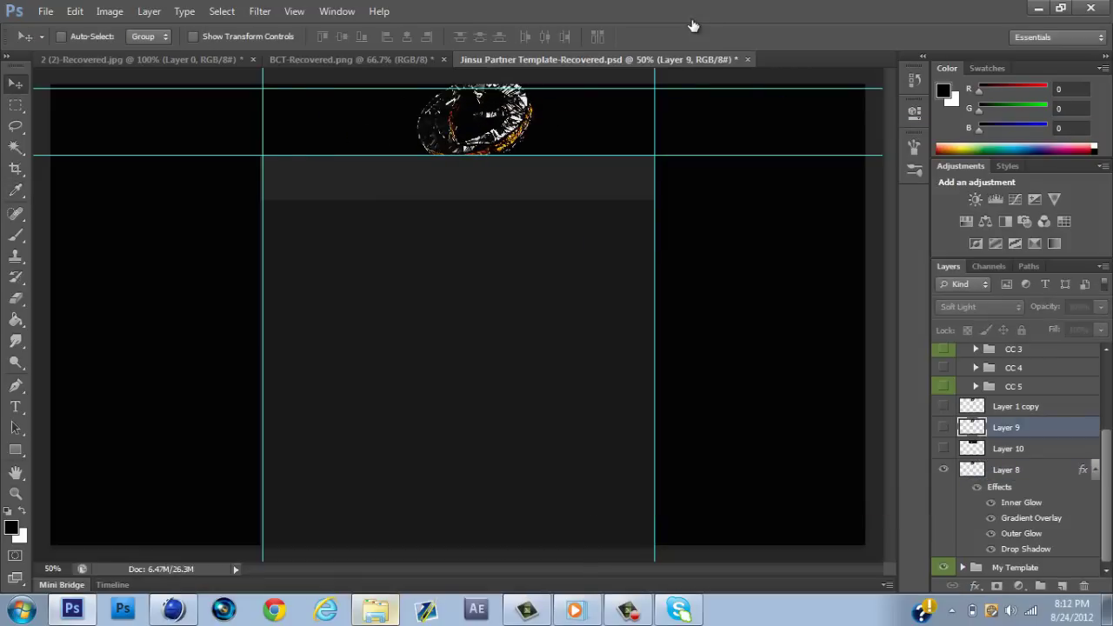
key(ctrl+alt+z)
key(ctrl+alt+z)
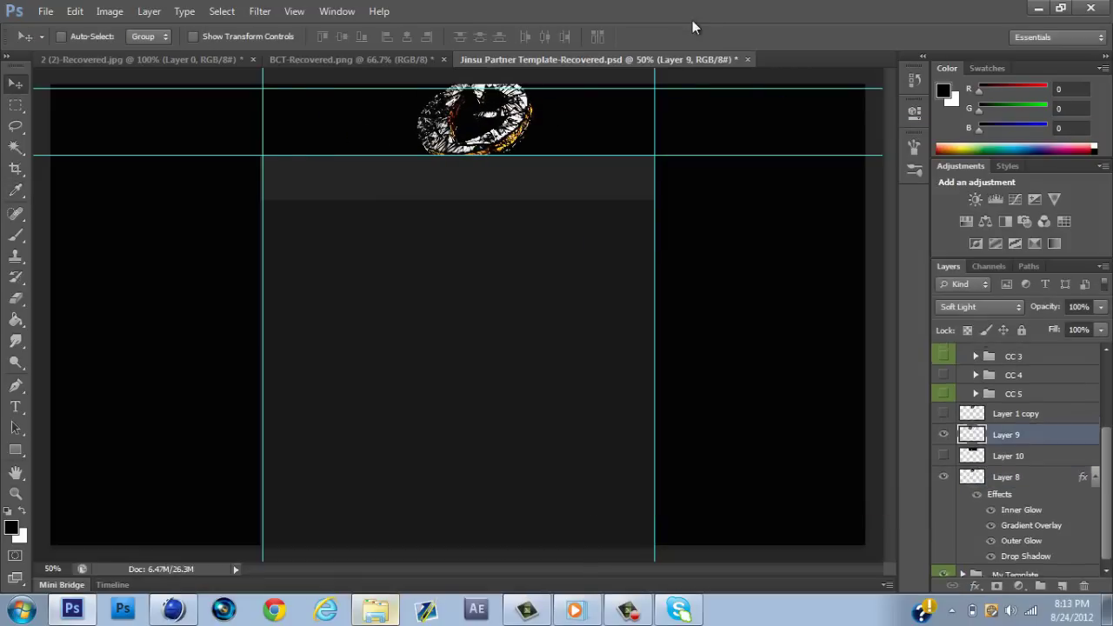
key(ctrl+alt+z)
Free-transform Layer 10 so its glass streaks sit closer around the logo.
key(ctrl+t)
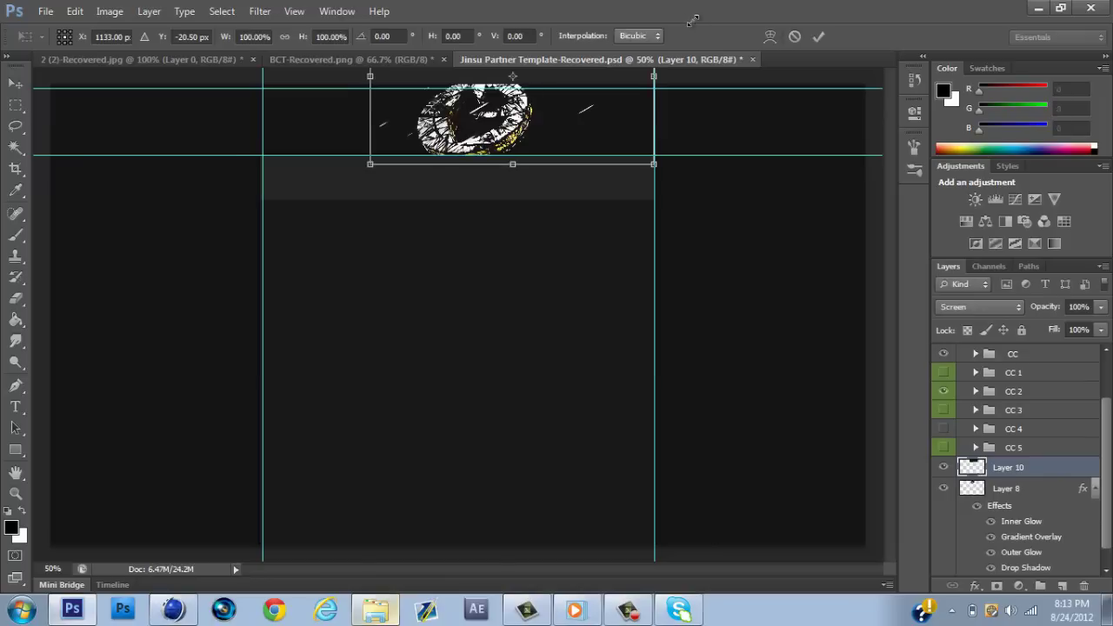
key(ctrl+alt+z)
key(ctrl+alt+z)
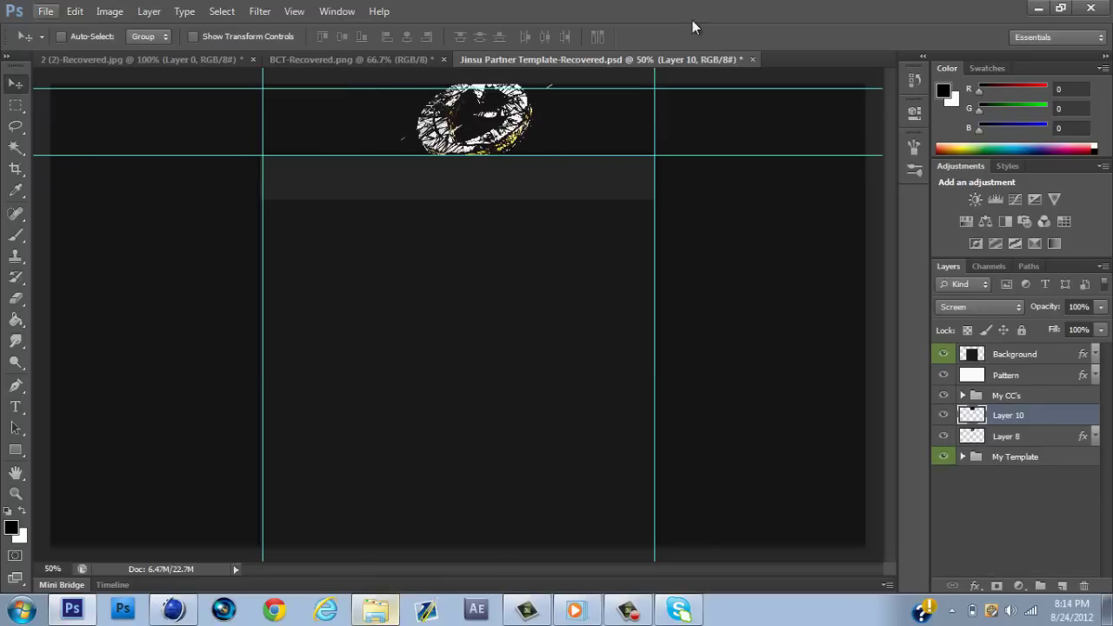
Undo the recent edits in the CC 4 group's Light Blue CC folder.
key(ctrl+alt+z)
key(ctrl+alt+z)
key(ctrl+alt+z)
key(ctrl+alt+z)
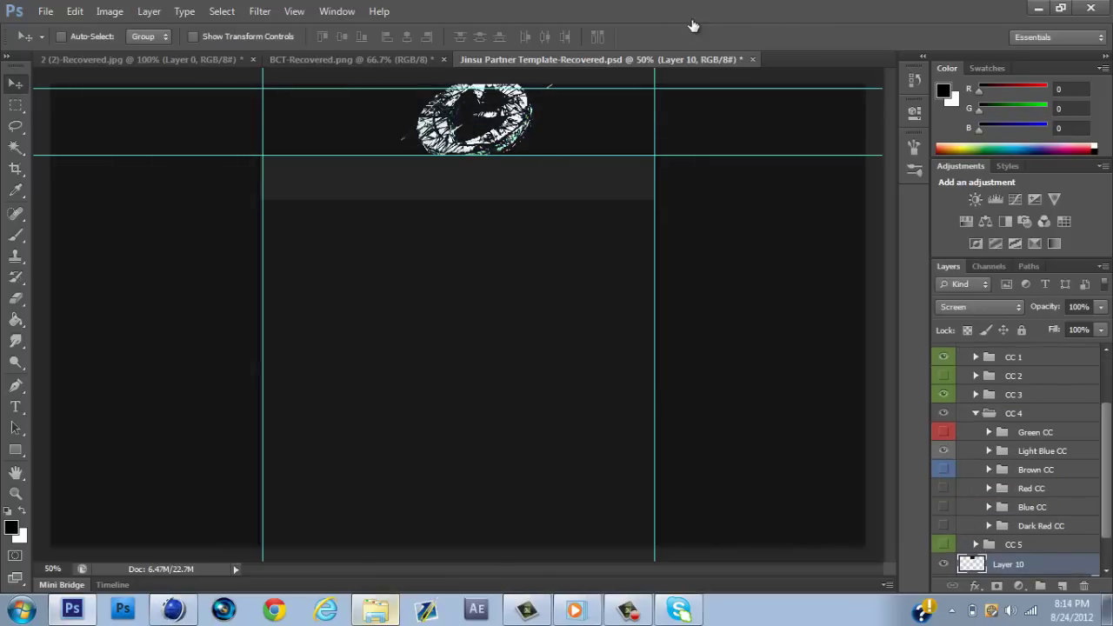
key(ctrl+alt+z)
key(ctrl+alt+z)
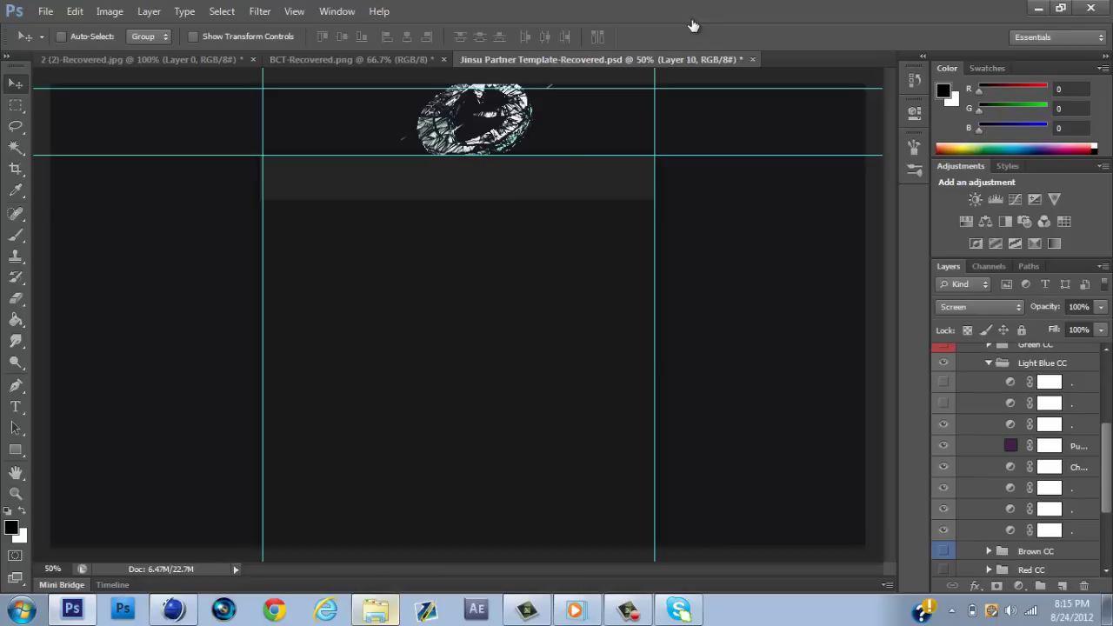
Step back through the recent Hue/Saturation colour edits in the CC 3 group.
key(ctrl+alt+z)
key(ctrl+alt+z)
key(ctrl+alt+z)
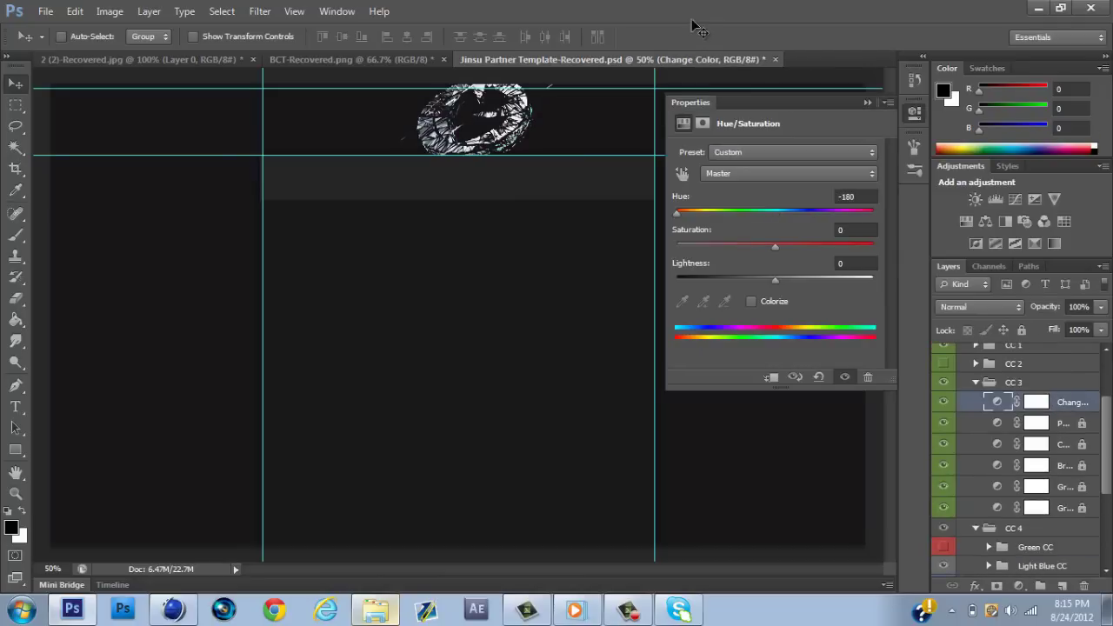
key(ctrl+alt+z)
key(ctrl+alt+z)
key(ctrl+alt+z)
key(ctrl+alt+z)
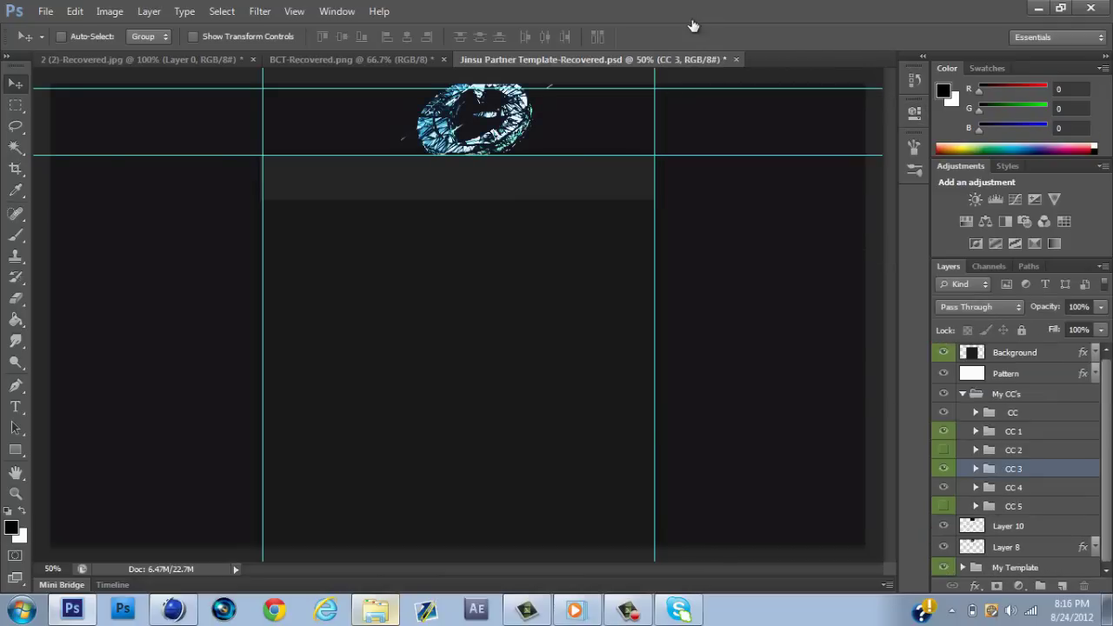
Set up a 25 px soft Brush with white as the foreground colour for painting logo highlights on Layer 11.
key(b)
key(ctrl+plus)
key(ctrl+plus)
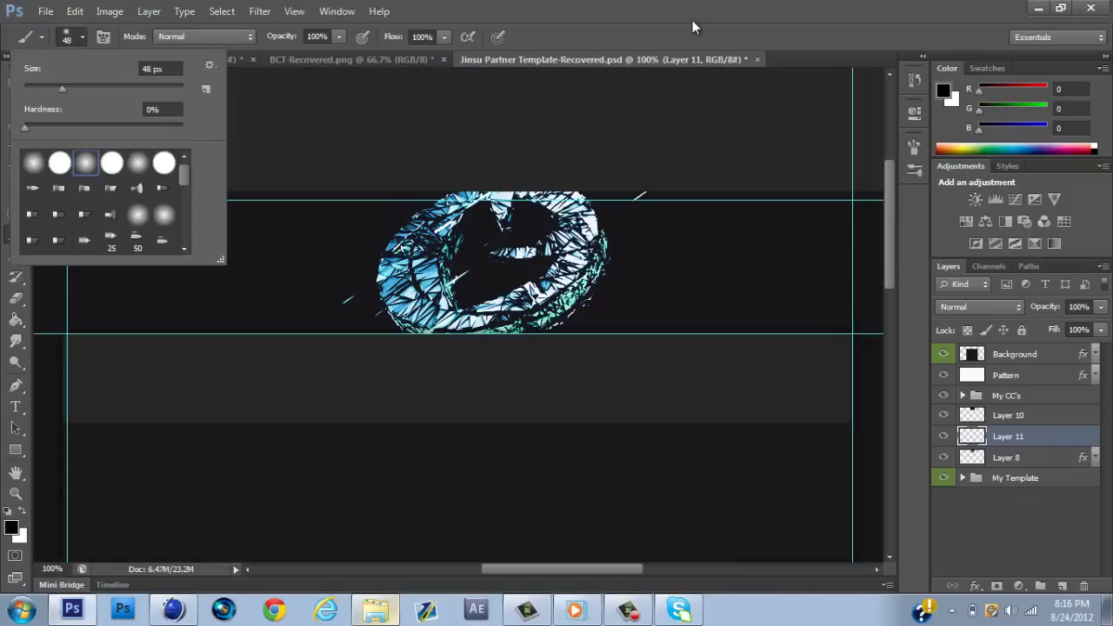
text(25)
key(Return)
key(x)
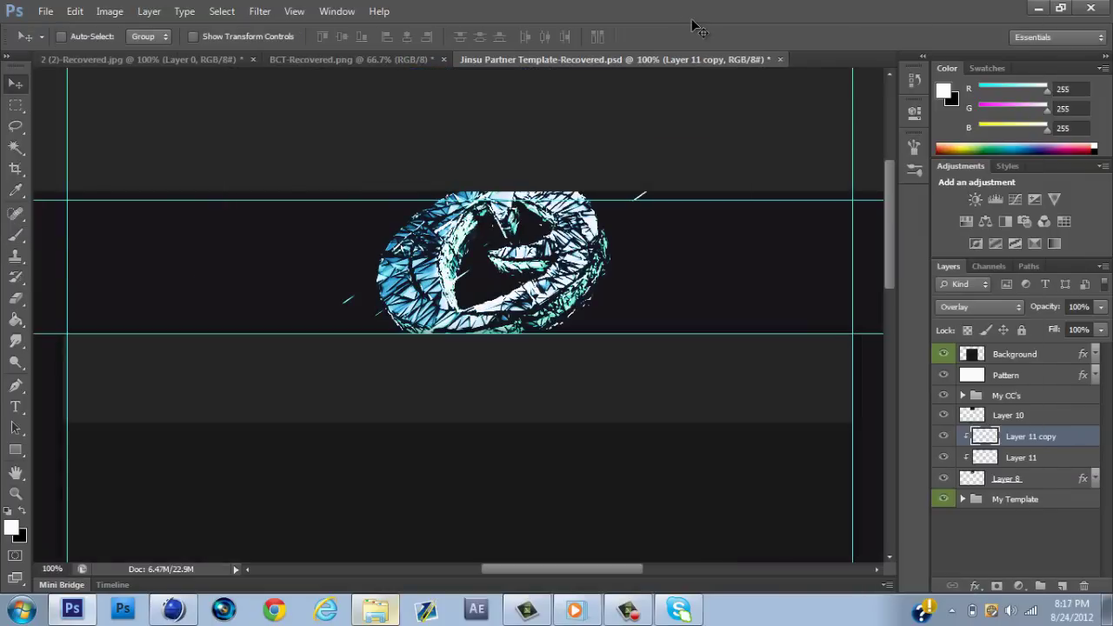
Set the opacity of the duplicated highlight layer, Layer 11 copy, to 28%.
key(ctrl+minus)
key(ctrl+minus)
key(2)
key(8)
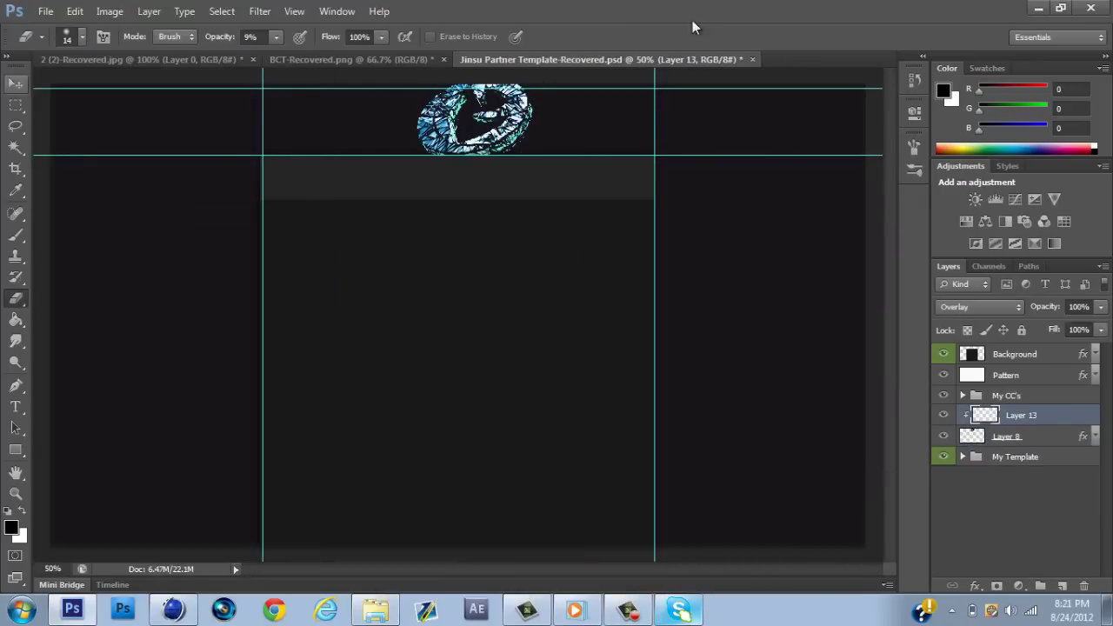
Open the ASTYL BG STUFF.psd resource file and accept the missing-fonts notice.
key(ctrl+o)
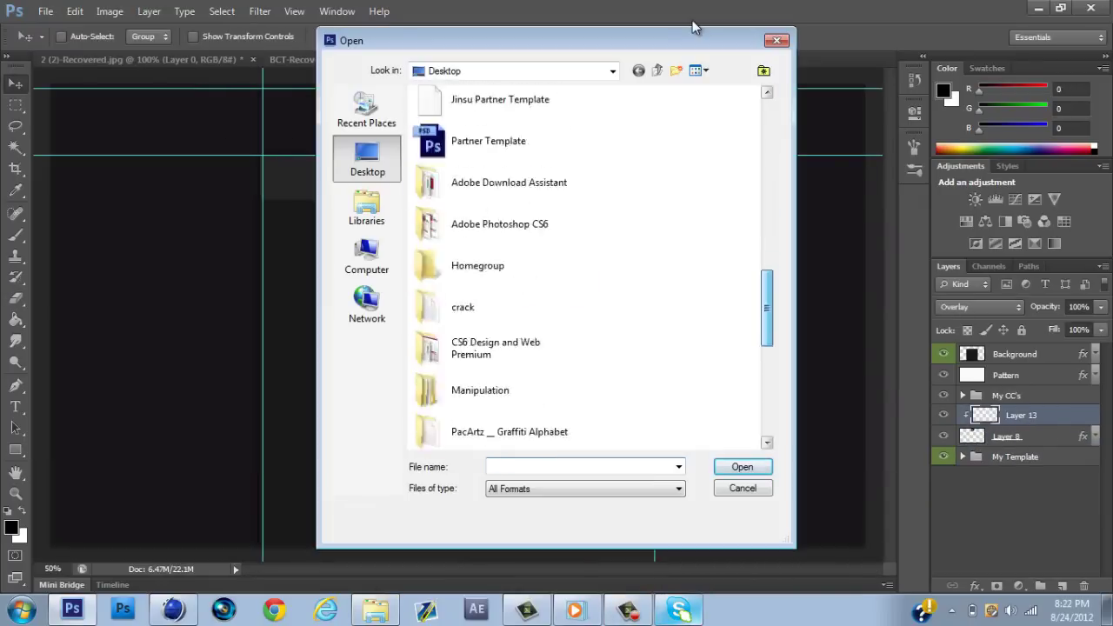
key(Return)
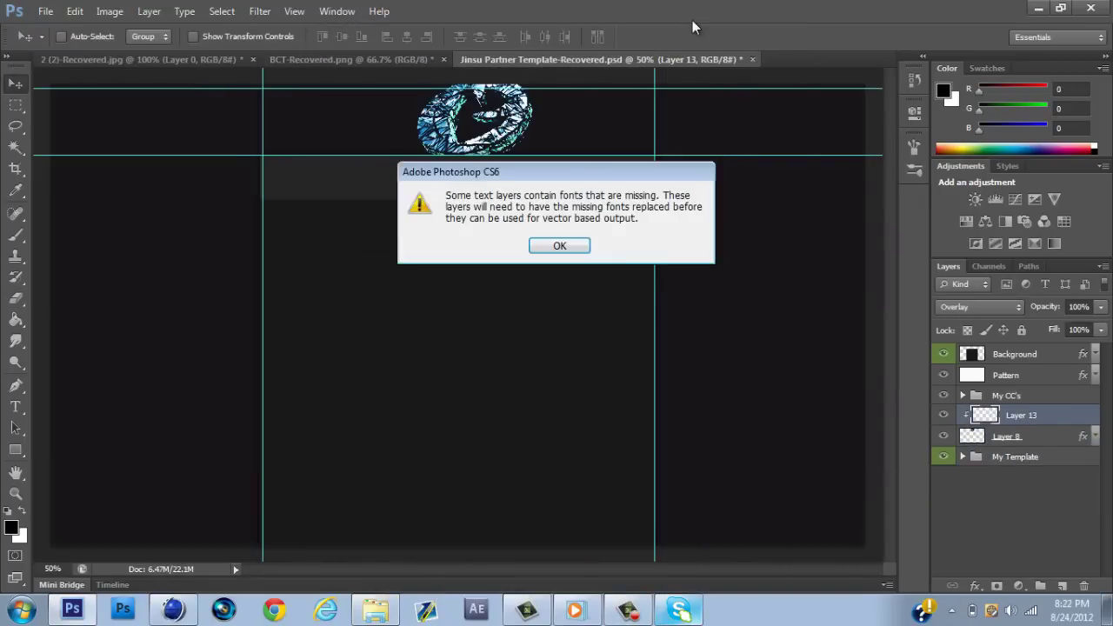
key(Return)
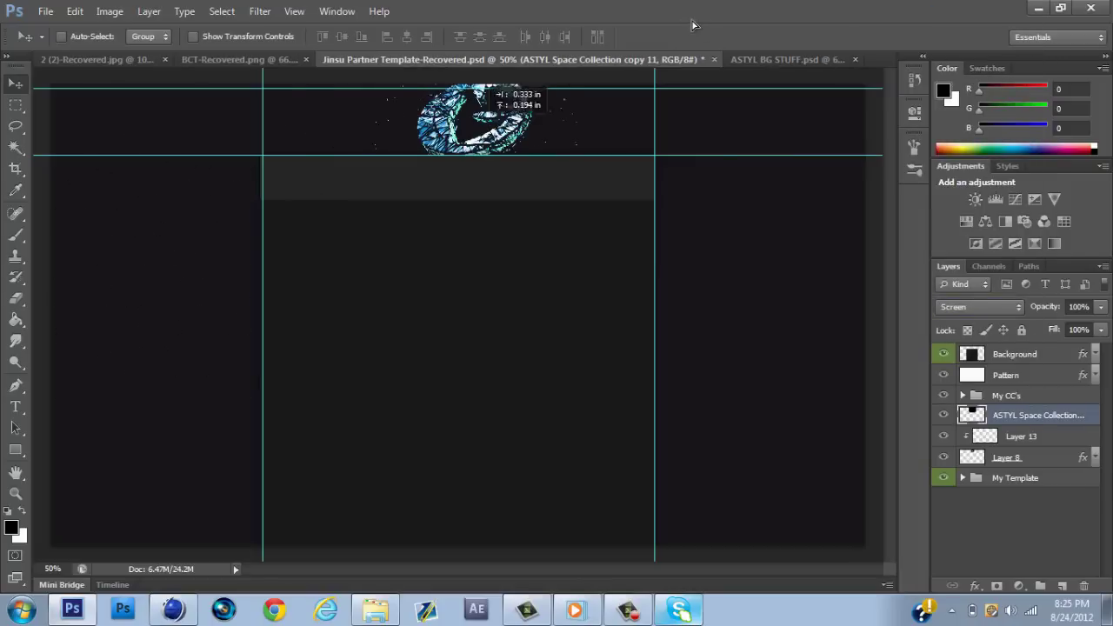
Free-transform the ASTYL Space Collection layer over the logo and duplicate it slightly offset.
key(ctrl+t)
key(Return)
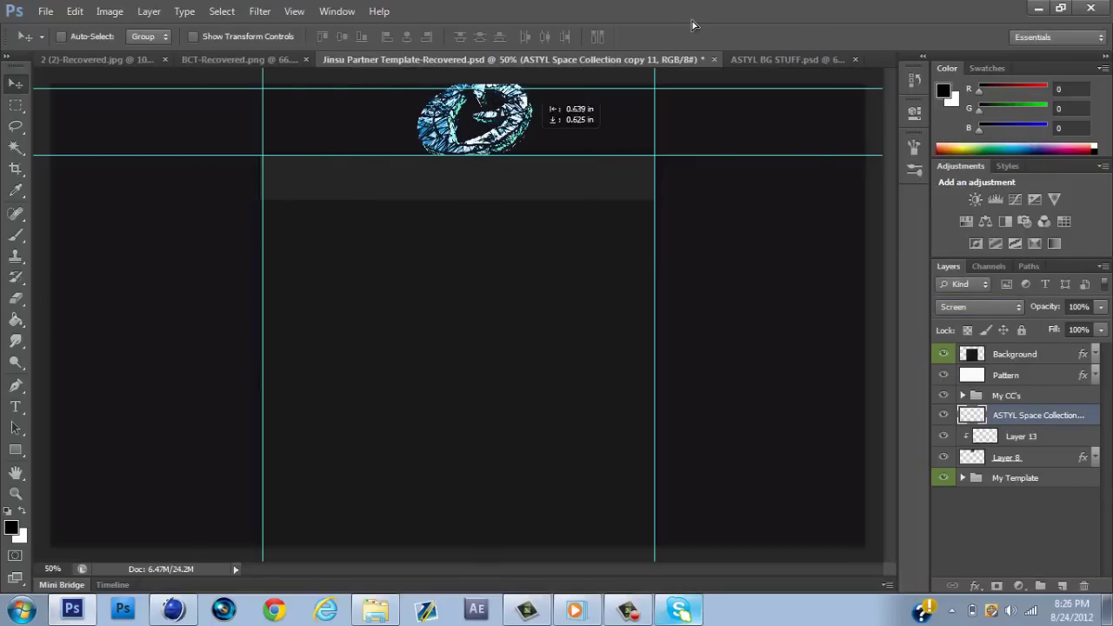
key(alt+Right)
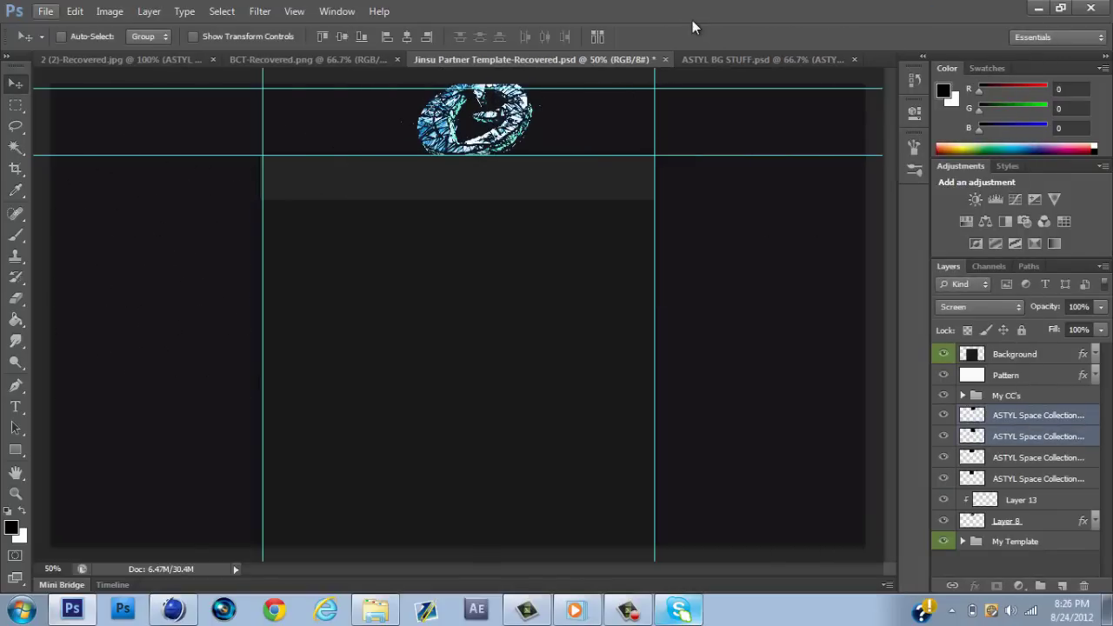
key(alt+f)
key(o)
key(Down)
key(Return)
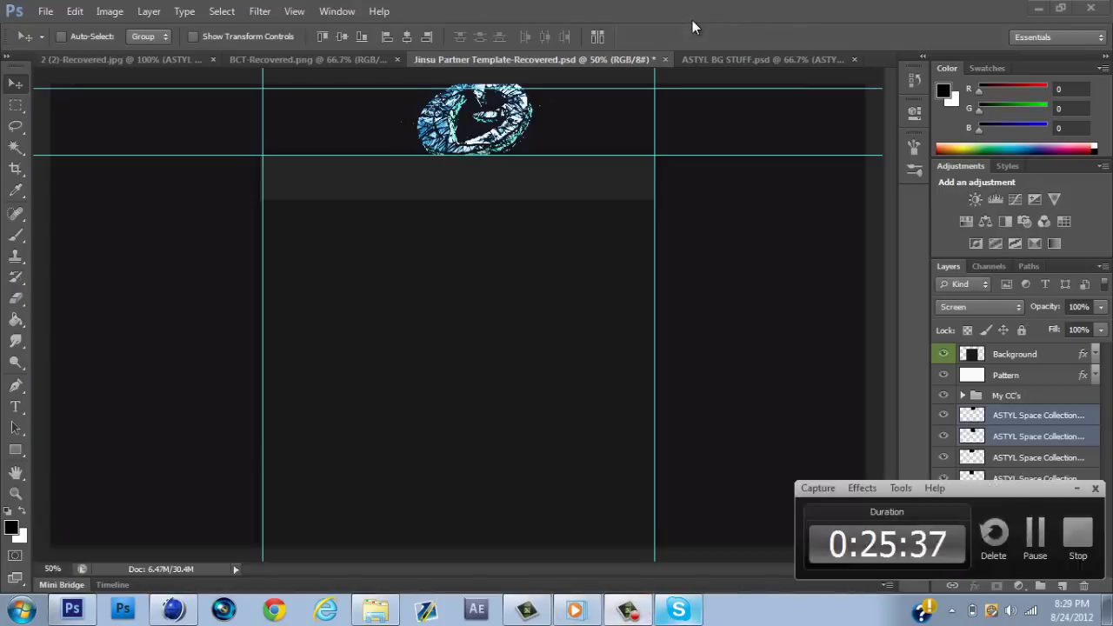
key(alt+f)
key(Down)
key(Return)
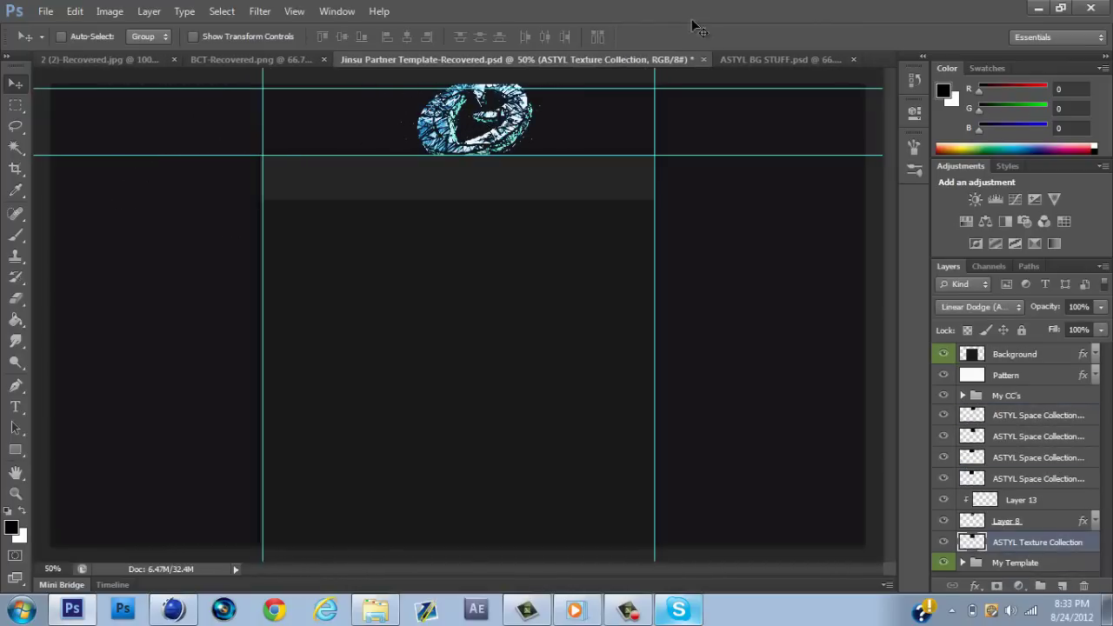
Duplicate the ASTYL Texture Collection layer beneath the logo and set the texture layers' opacity to 60%.
key(ctrl+j)
key(shift+alt+bracketleft)
key(6)
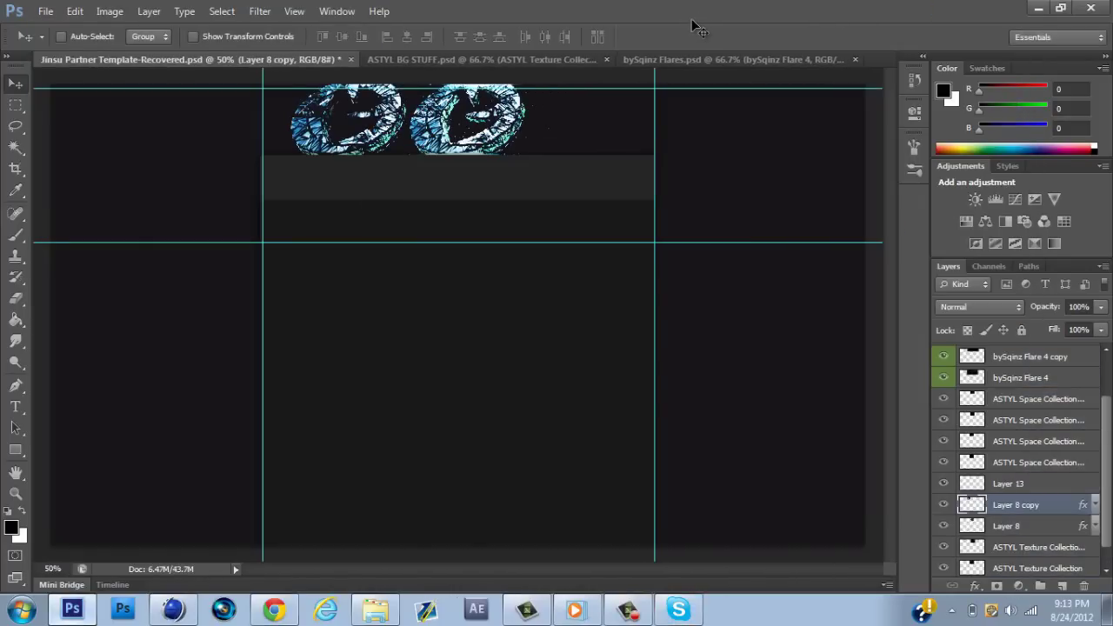
Place a logo copy behind the central panel's left edge and mirror the second copy behind its right edge.
drag(348, 131, 200, 318)
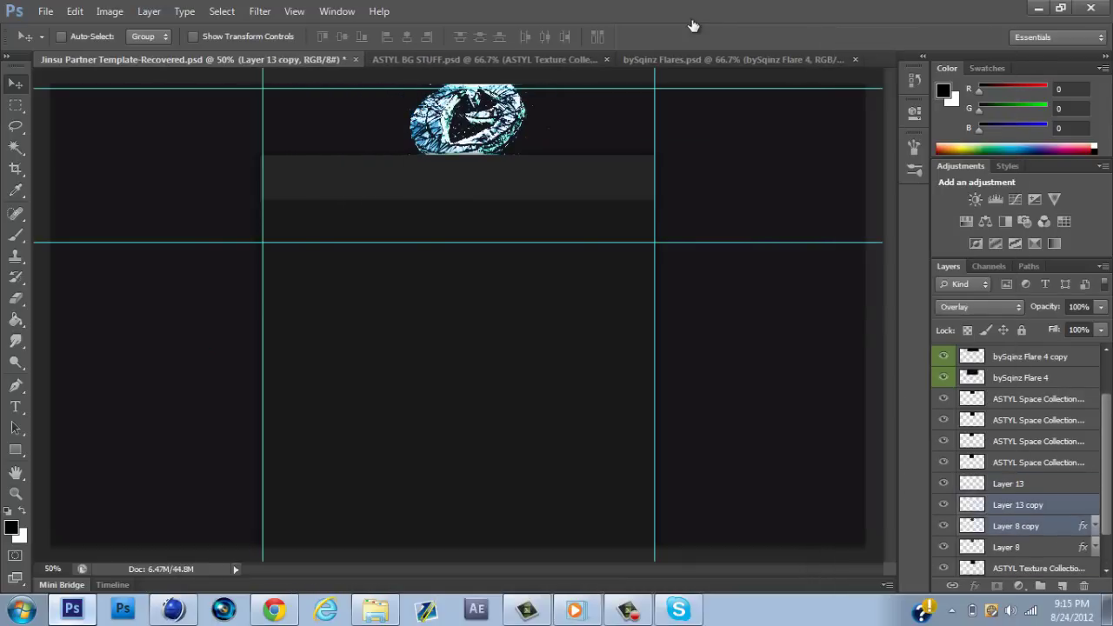
drag(467, 119, 210, 285)
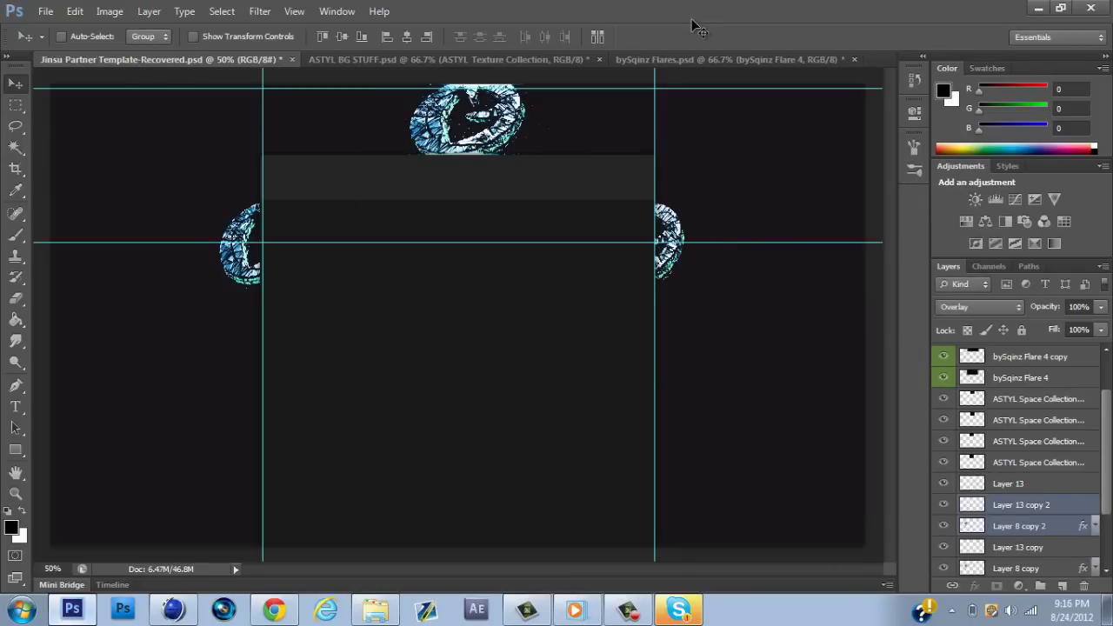
key(ctrl+t)
key(Return)
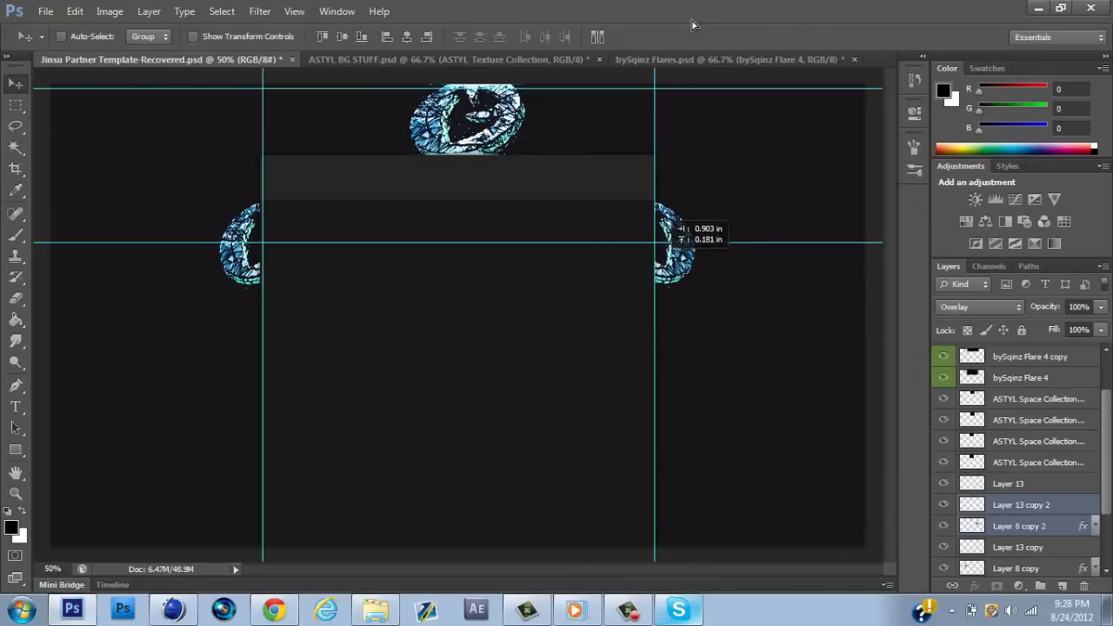
key(ctrl+semicolon)
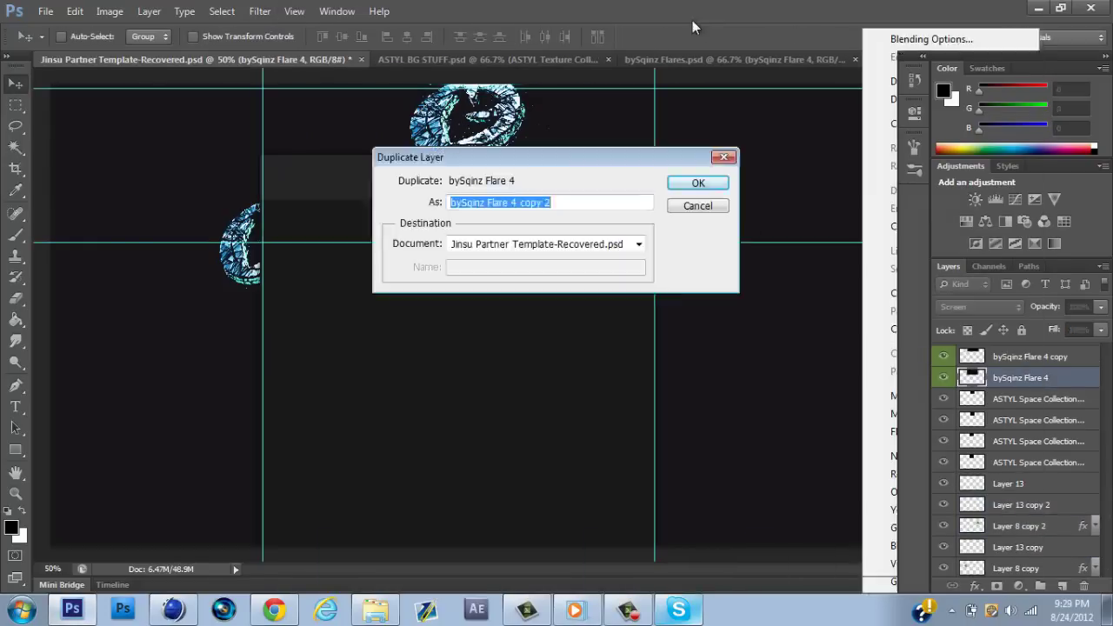
Duplicate the bySqinz Flare 4 layer and position the copy vertically along the central panel's left edge.
key(Return)
key(ctrl+plus)
key(ctrl+plus)
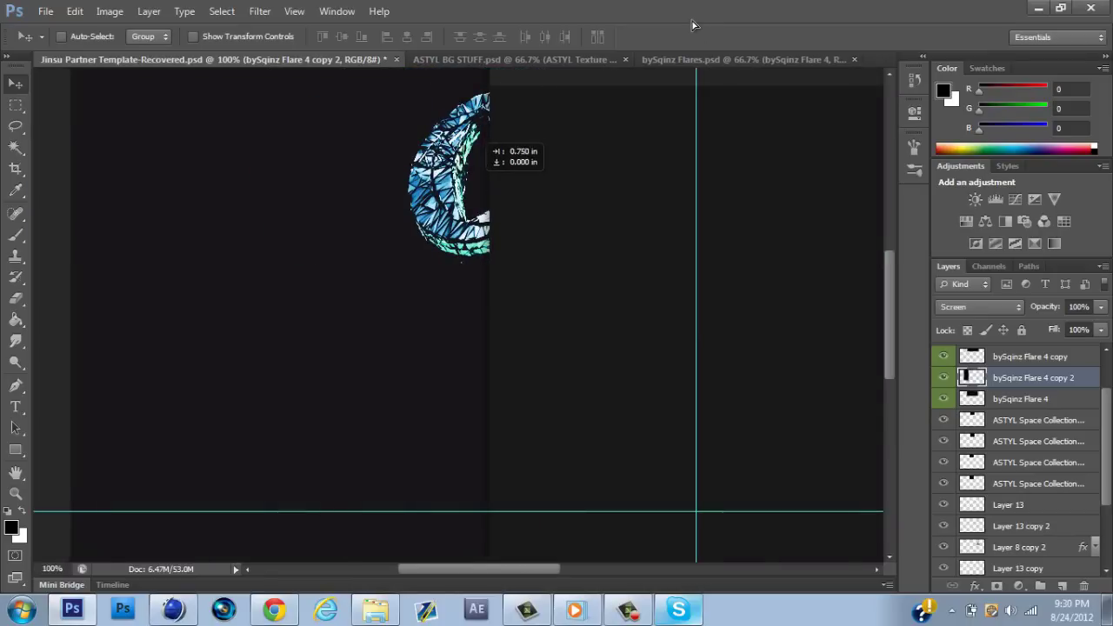
Duplicate the vertical flare and place the new copy along the central panel's right edge.
key(ctrl+j)
scroll(459, 313, right, 5)
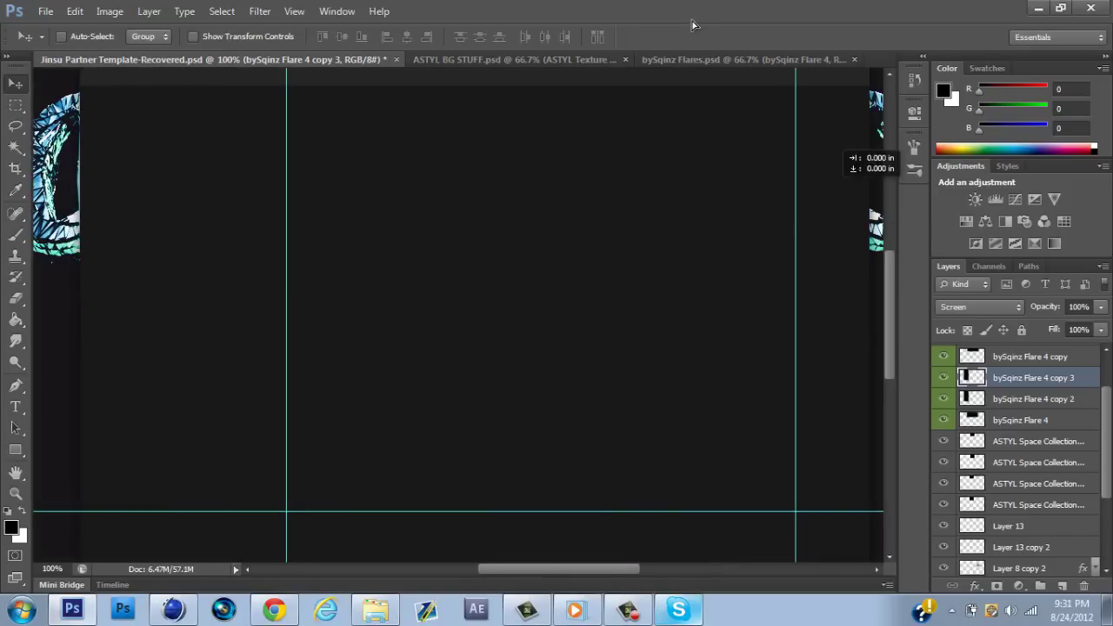
key(ctrl+minus)
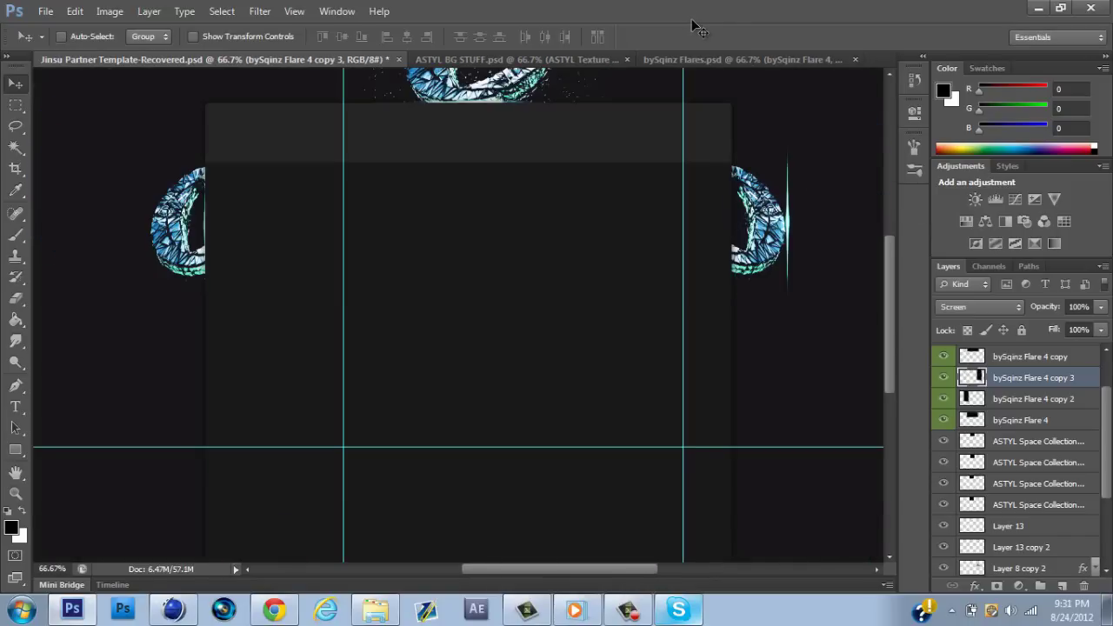
key(ctrl+minus)
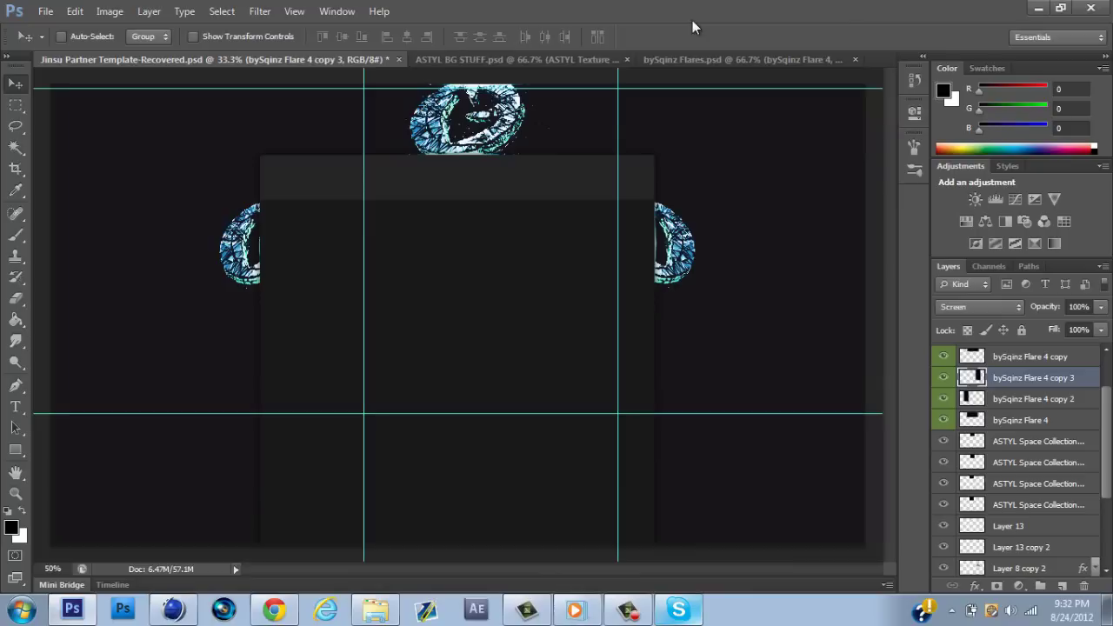
Browse the graphics resource folders and open the bySqinz Glass.psd file.
key(f)
key(o)
key(BackSpace)
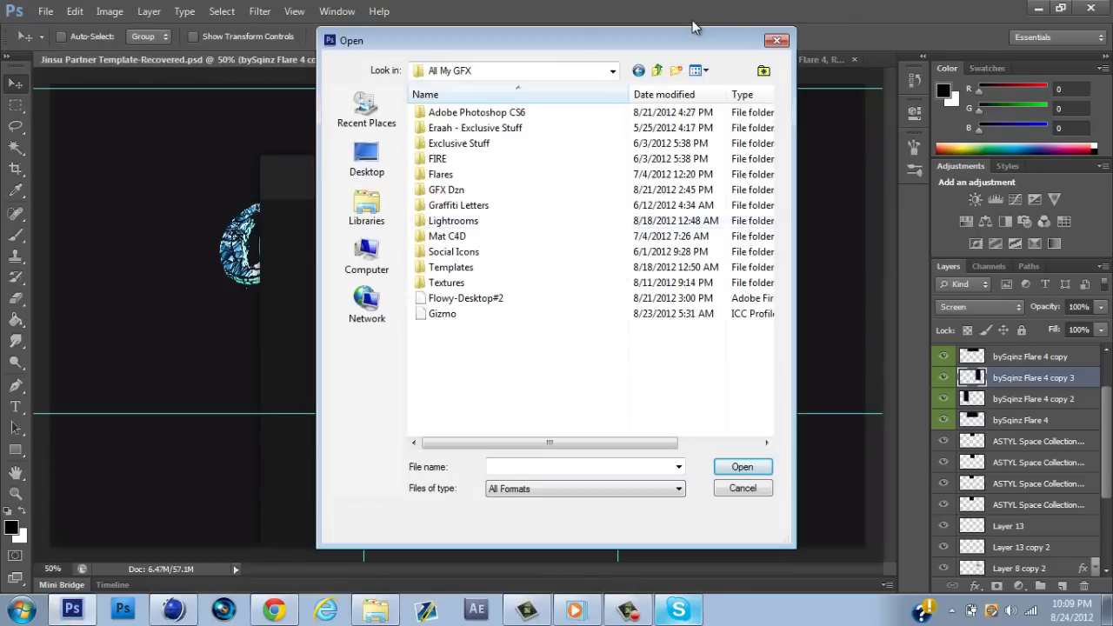
key(BackSpace)
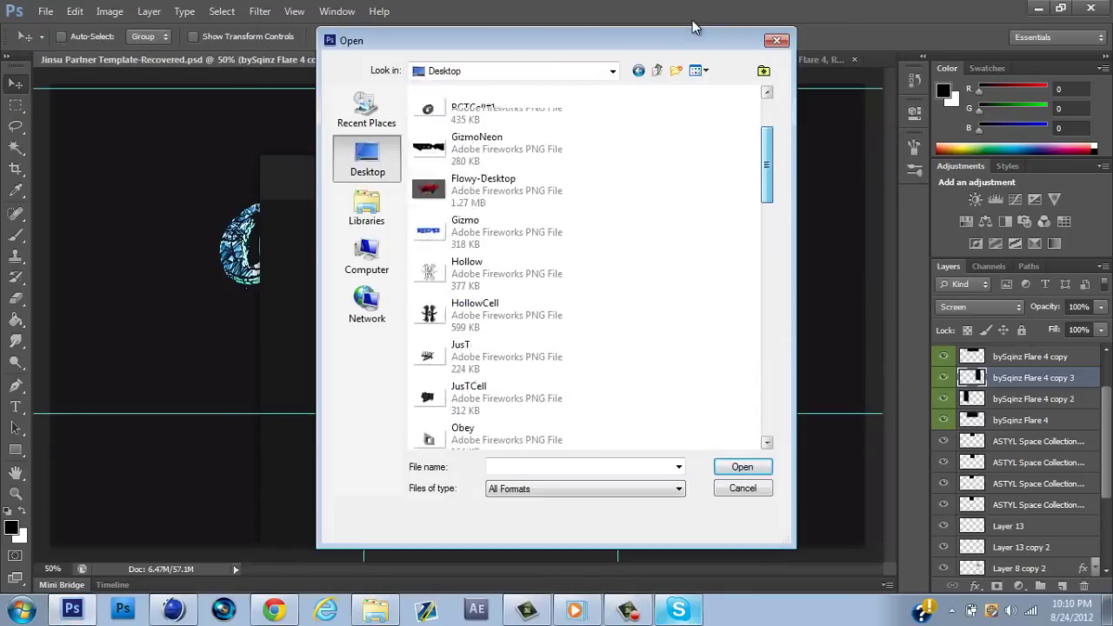
key(Return)
key(Return)
key(Left)
key(Return)
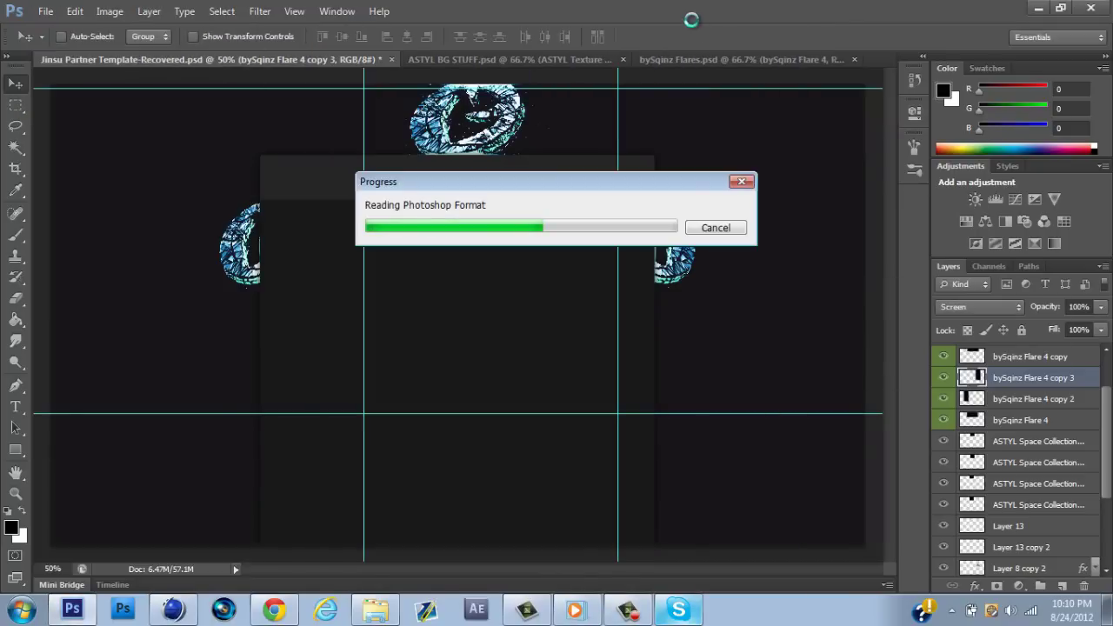
Blend the bySqinz Glass 5 layer as Screen and place a duplicate over the logo at the panel's right edge.
key(F2)
key(shift+alt+s)
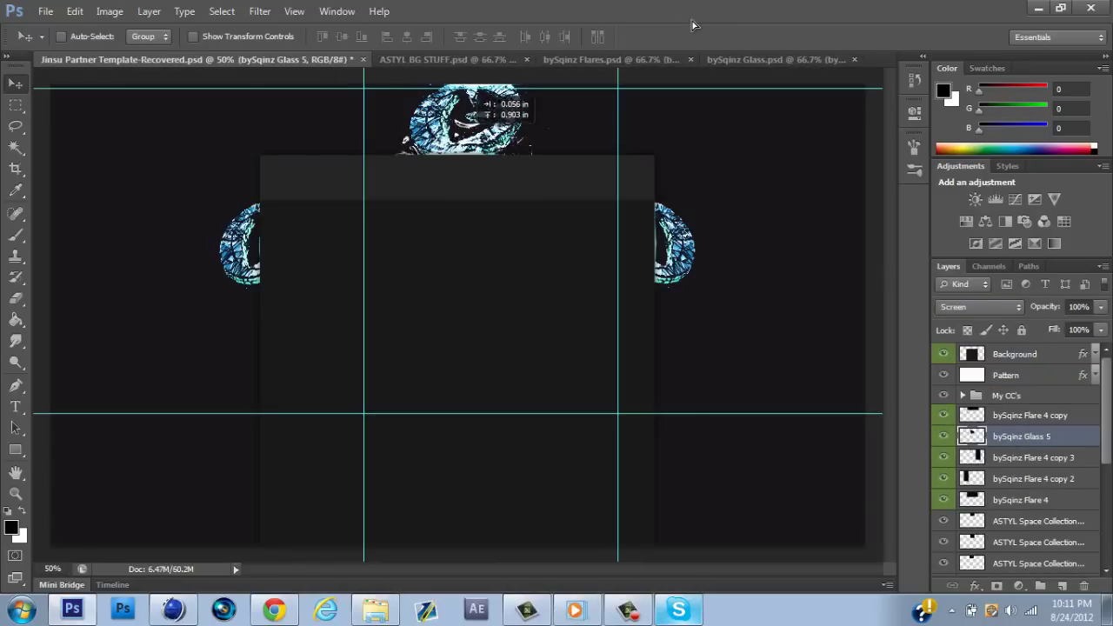
key(ctrl+j)
key(shift+Right)
key(shift+Right)
key(shift+Right)
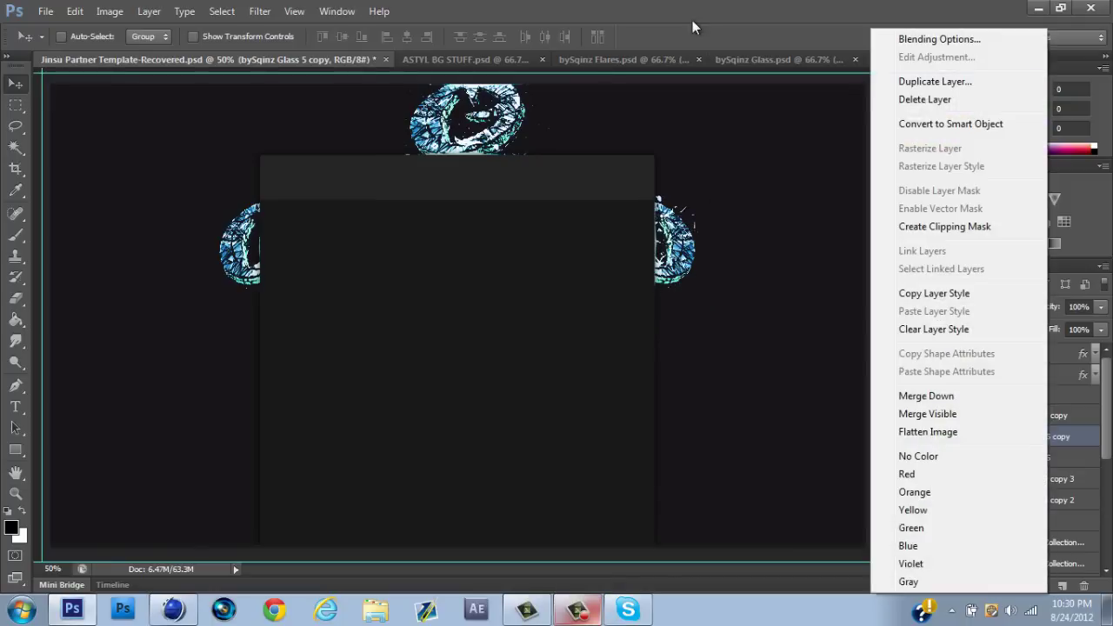
Duplicate the right-hand glass shards and mirror the copy over the logo at the panel's left edge.
key(ctrl+j)
key(ctrl+t)
key(Return)
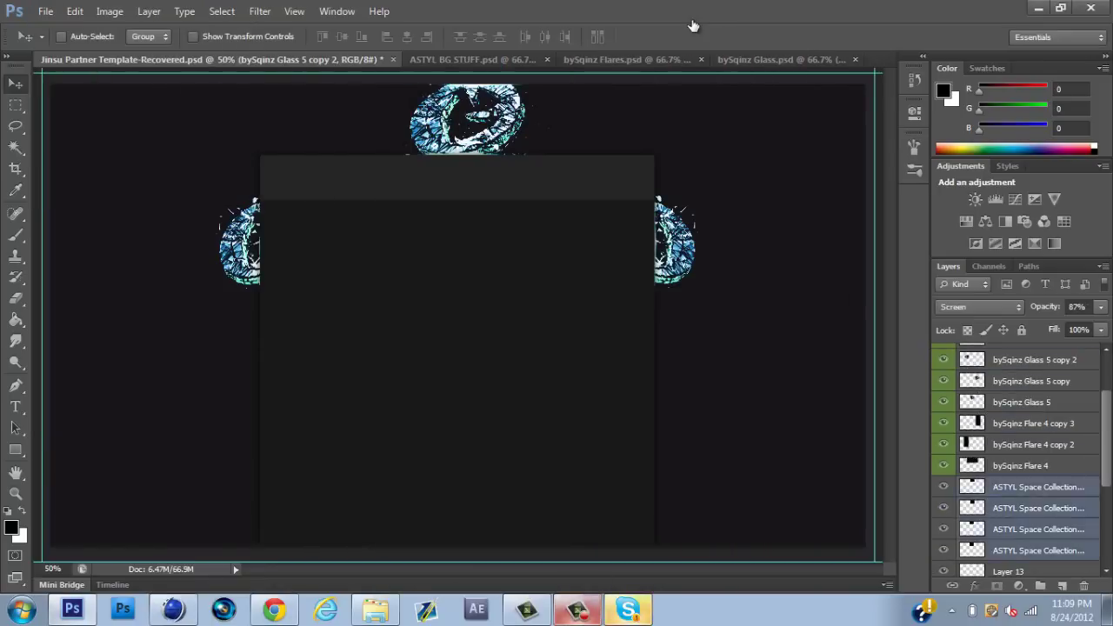
Merge the selected ASTYL Space Collection layers into a single layer.
key(ctrl+e)
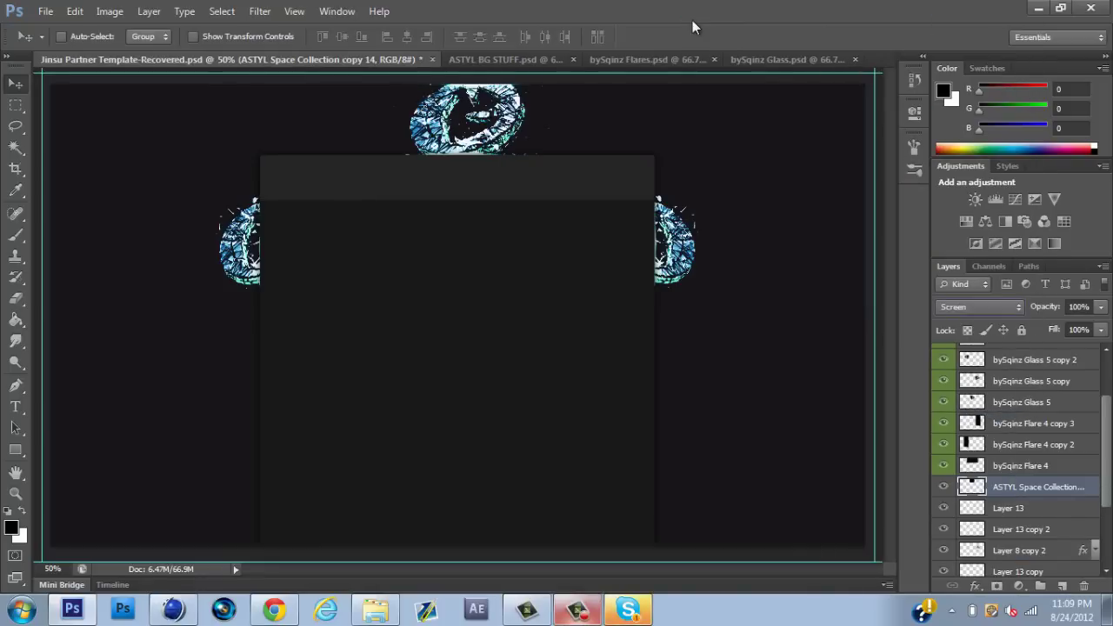
Add the white text NETWORKING beside the top logo on a new layer, in Agency FB Bold at 18 pt.
key(ctrl+shift+alt+n)
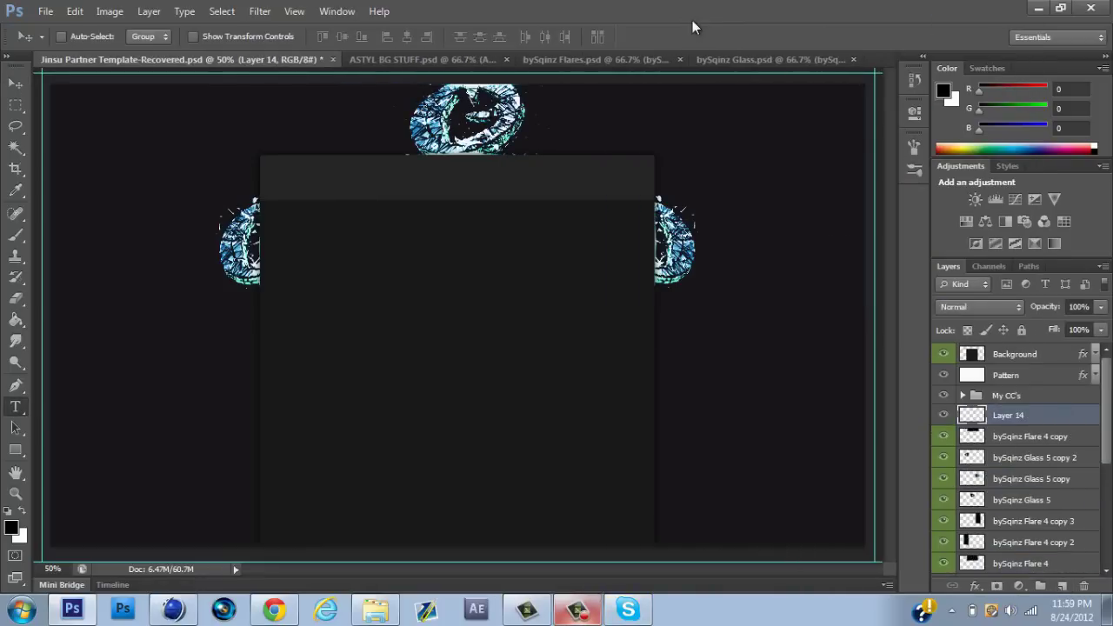
key(t)
click(270, 113)
click(339, 37)
click(310, 132)
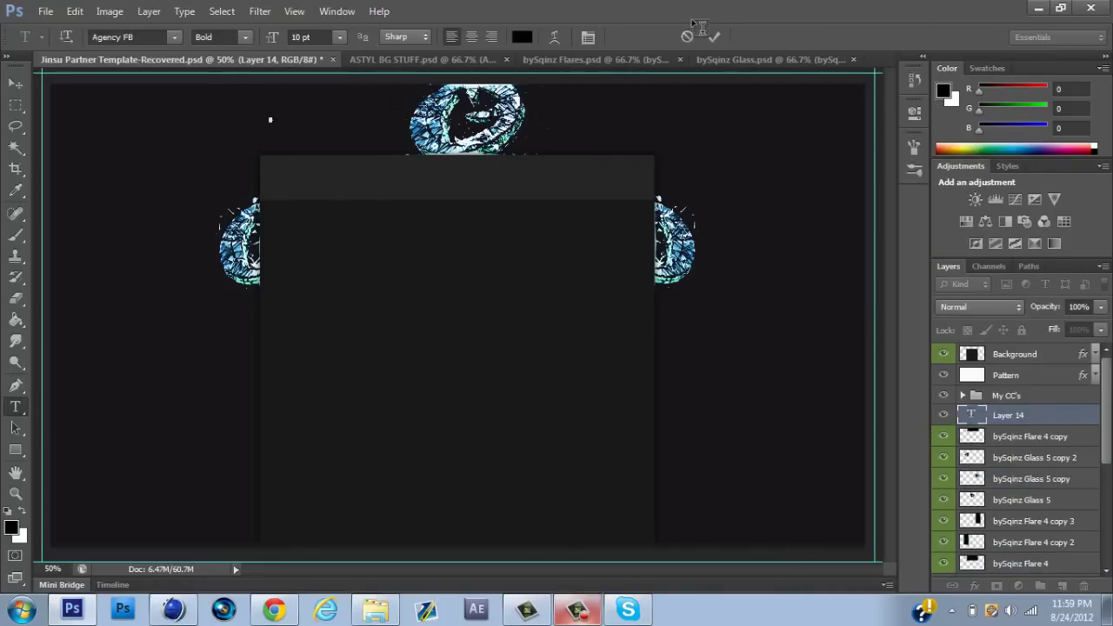
click(339, 37)
click(311, 203)
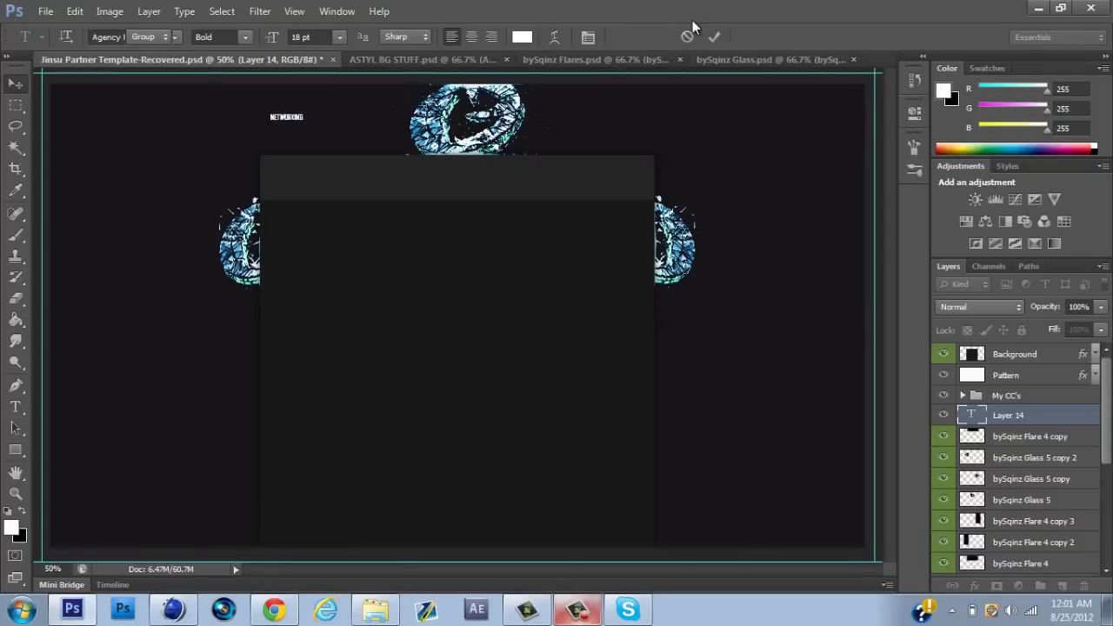
key(ctrl+Return)
key(ctrl+1)
key(v)
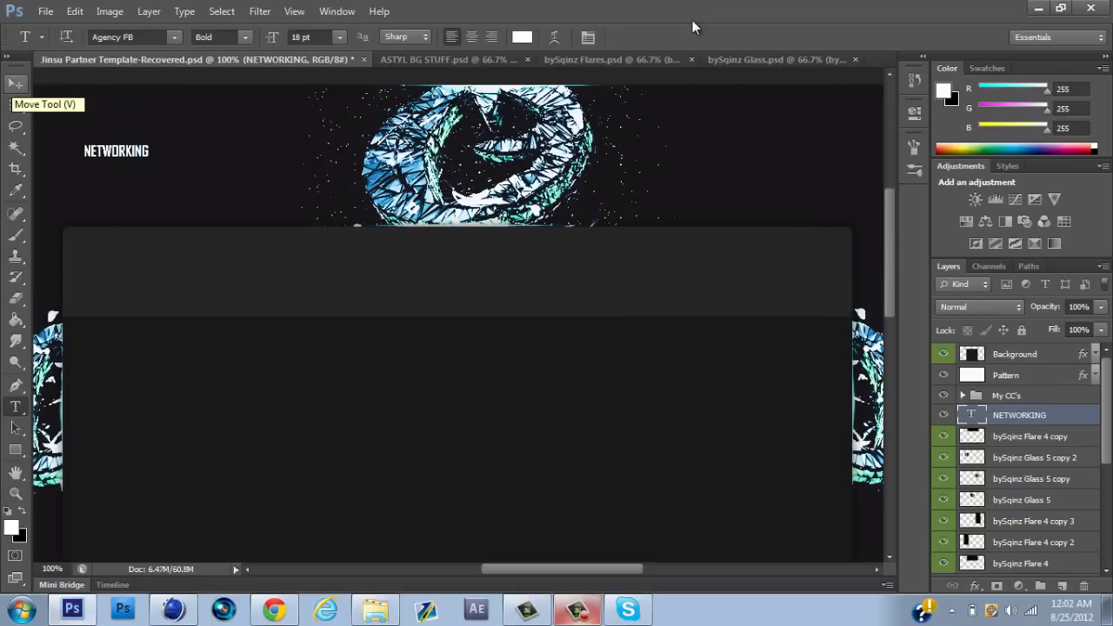
Reduce the font size of the NETWORKING text.
key(alt+Down)
key(Up)
key(Return)
key(ctrl+Return)
key(v)
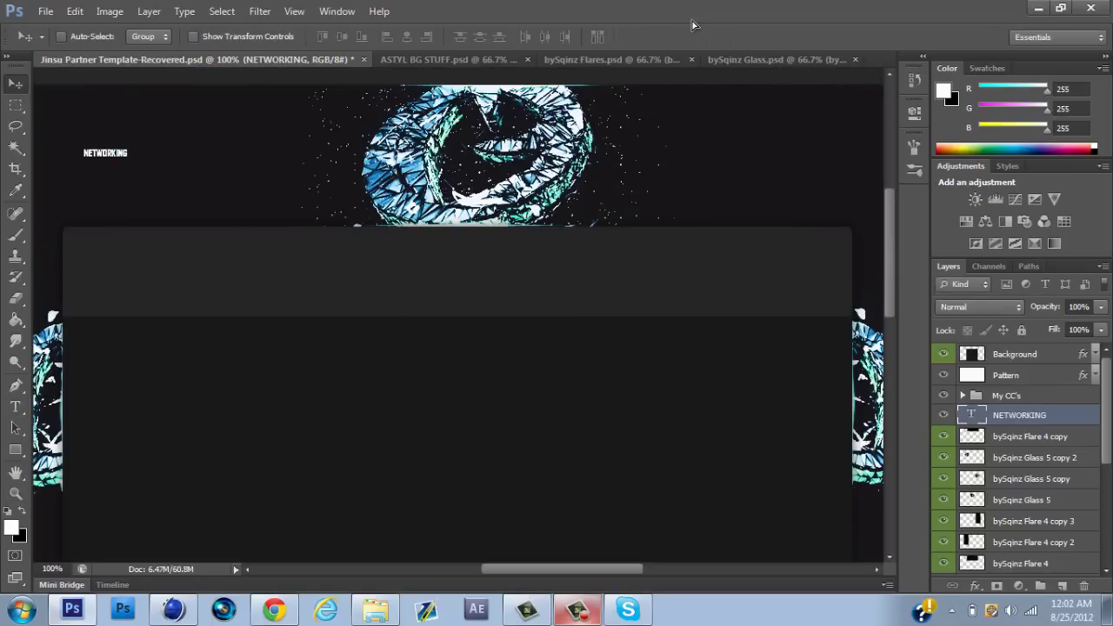
Enable a Drop Shadow effect on the NETWORKING text layer and review its blend mode options.
right_click(1020, 415)
click(835, 89)
click(644, 395)
click(900, 183)
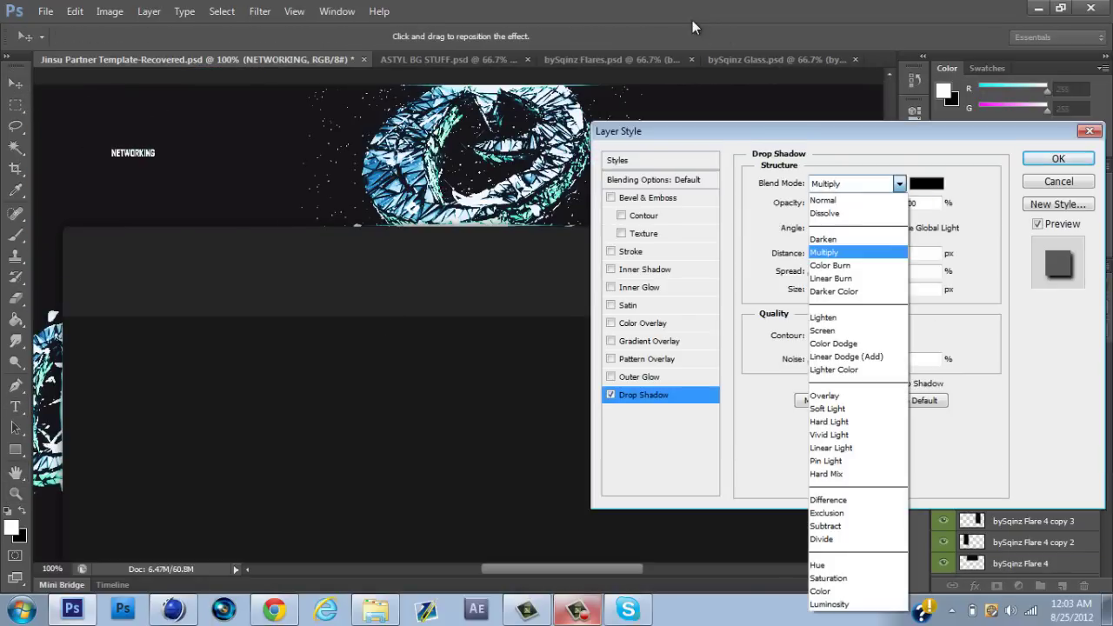
click(870, 142)
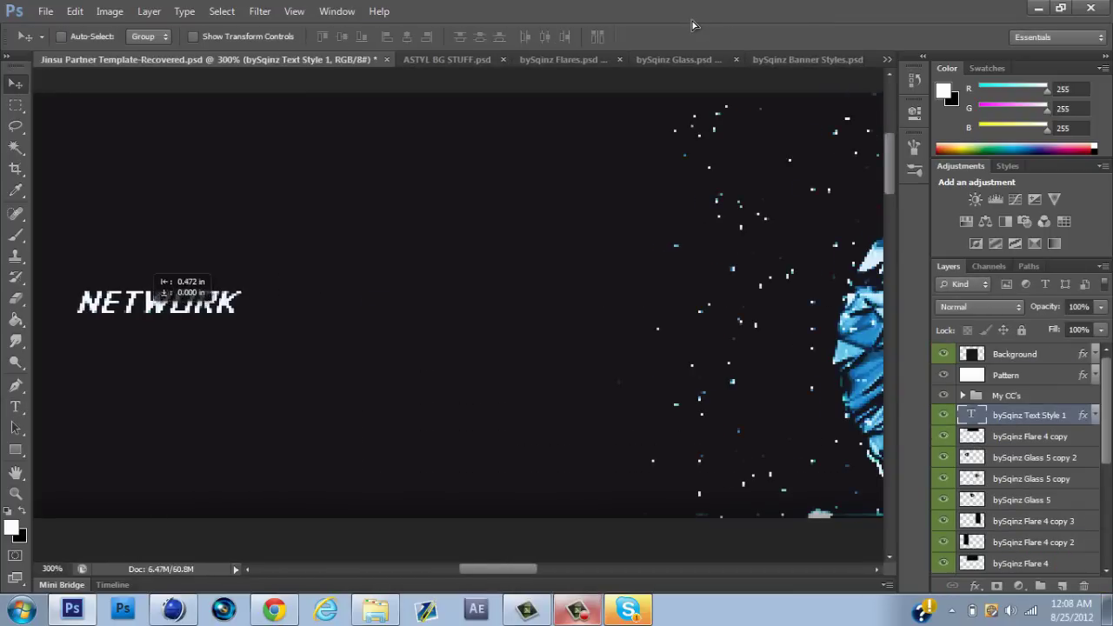
Add a ROSTER label beside the styled NETWORK text and duplicate both labels to the other side of the logo.
drag(156, 300, 509, 300)
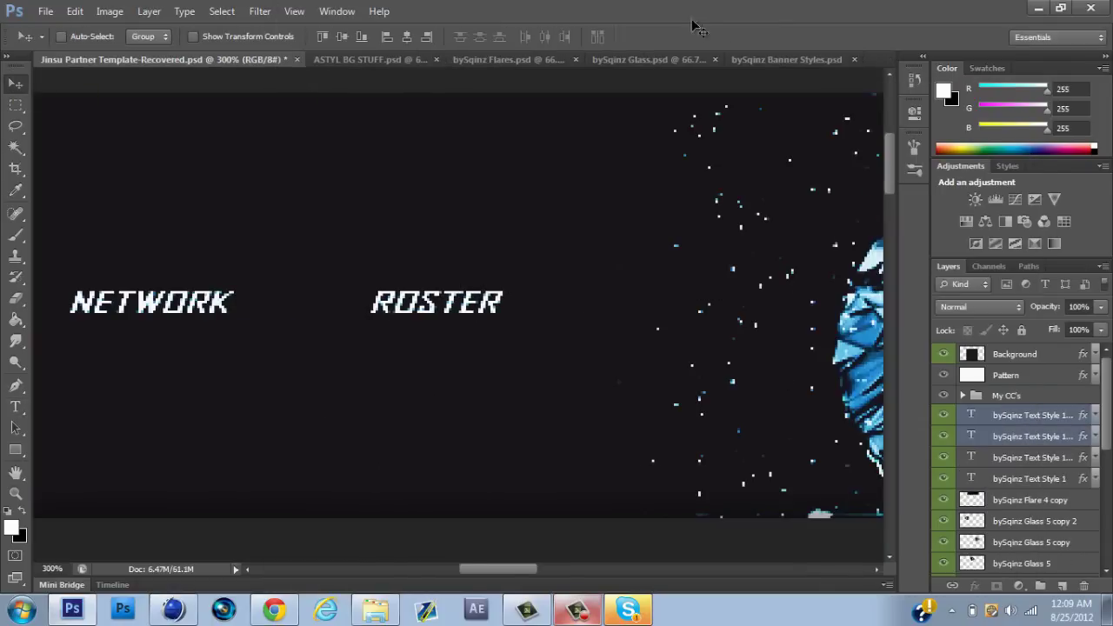
key(ctrl+z)
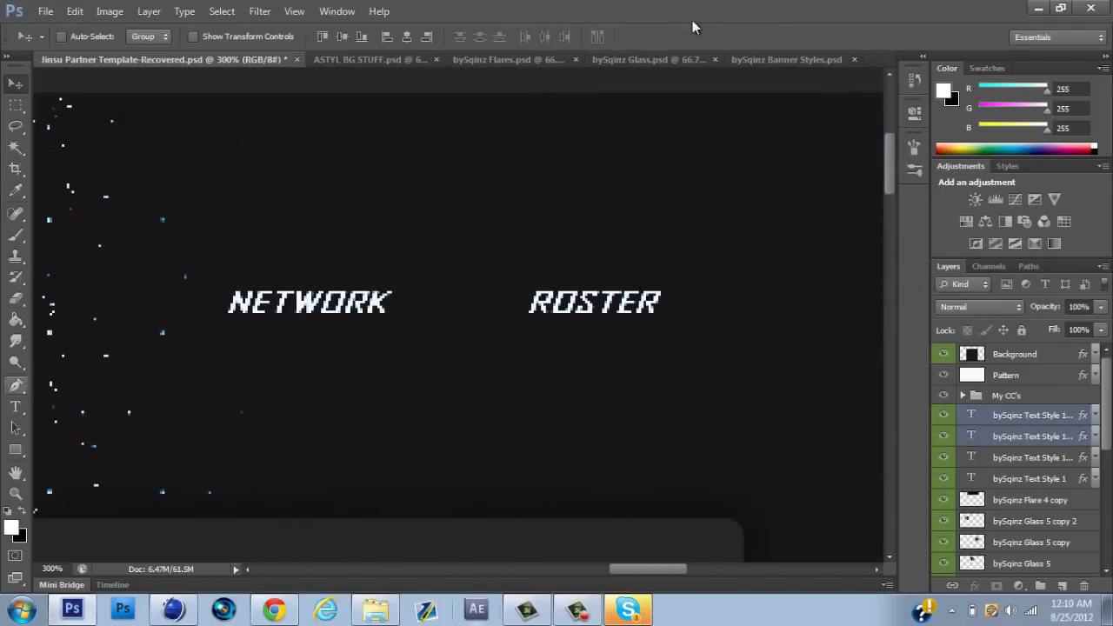
Change the duplicated NETWORK and ROSTER labels to STUDIOS and DESIGNER.
key(t)
key(alt+[)
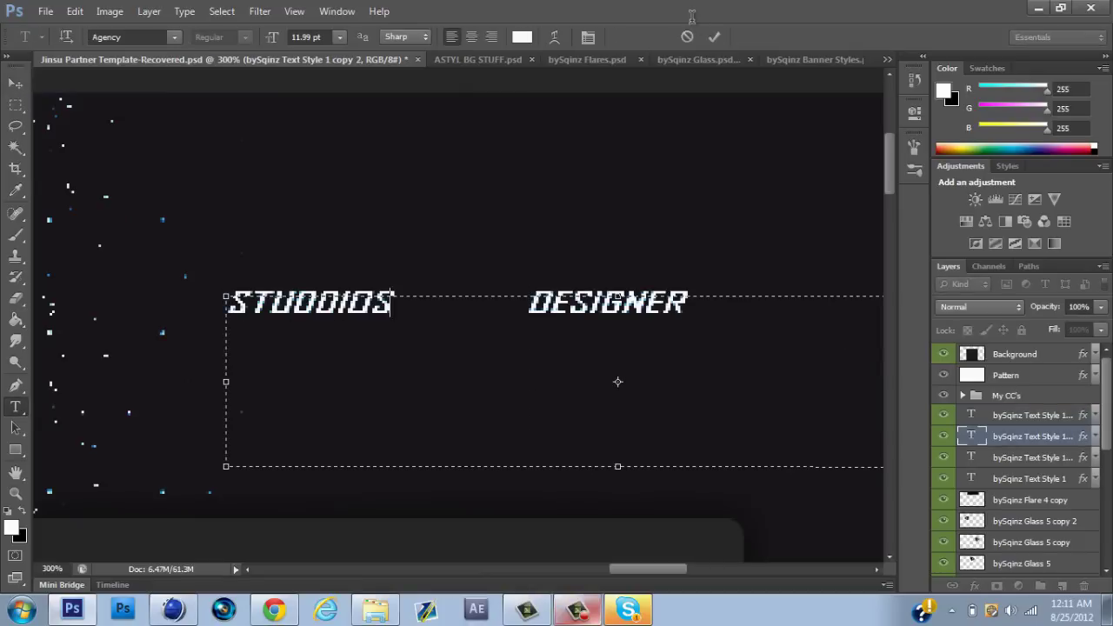
key(Escape)
key(v)
key(ctrl+minus)
key(ctrl+minus)
key(ctrl+minus)
key(ctrl+minus)
key(alt+[)
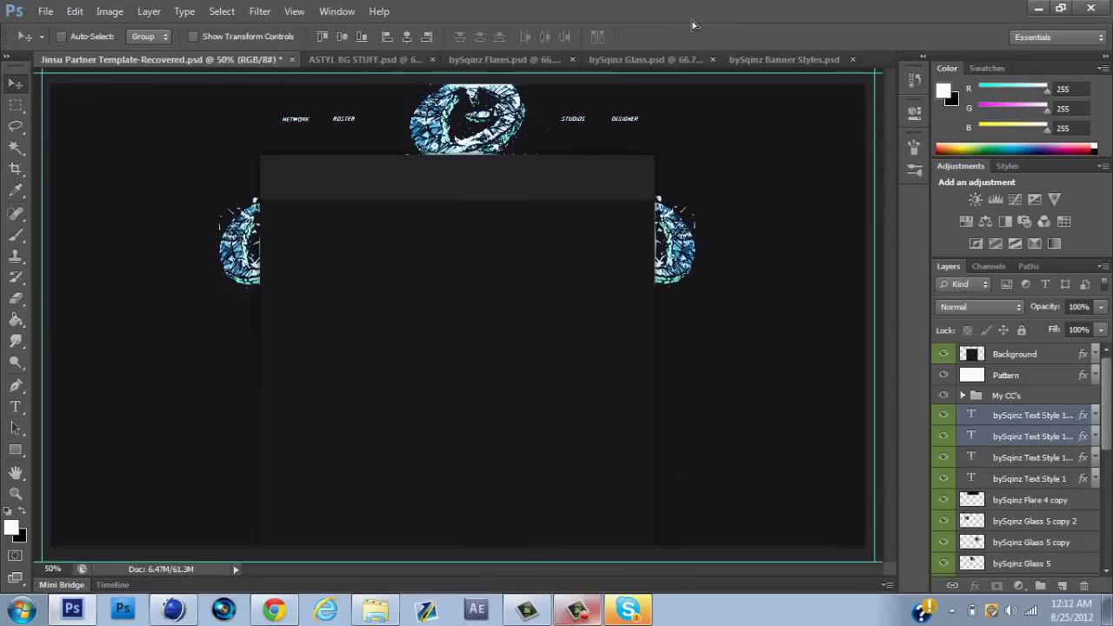